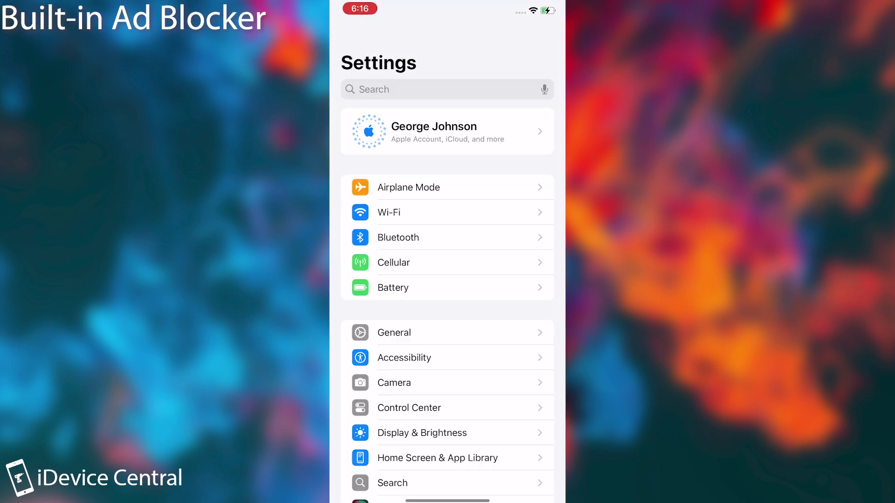
Confirm iOS 18.0 is up to date, review the Beta Updates options, then go home.
{"action": "left_click", "coordinate": [394, 358]}
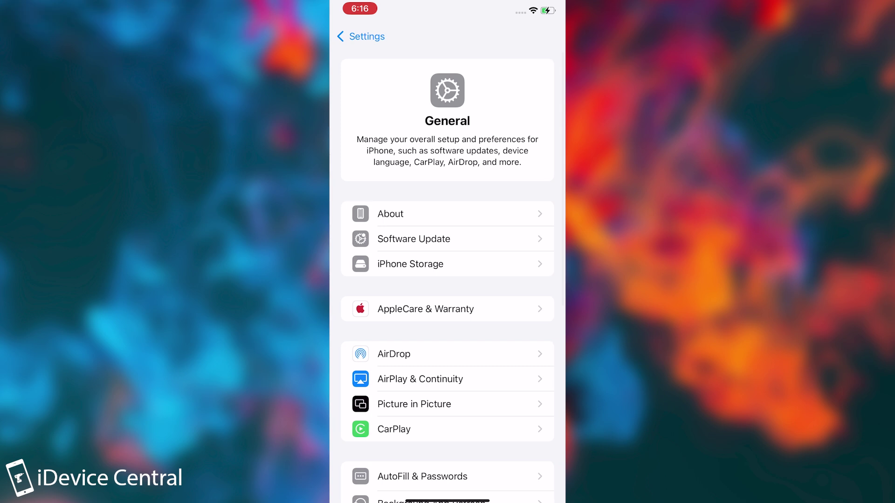
{"action": "left_click", "coordinate": [413, 238]}
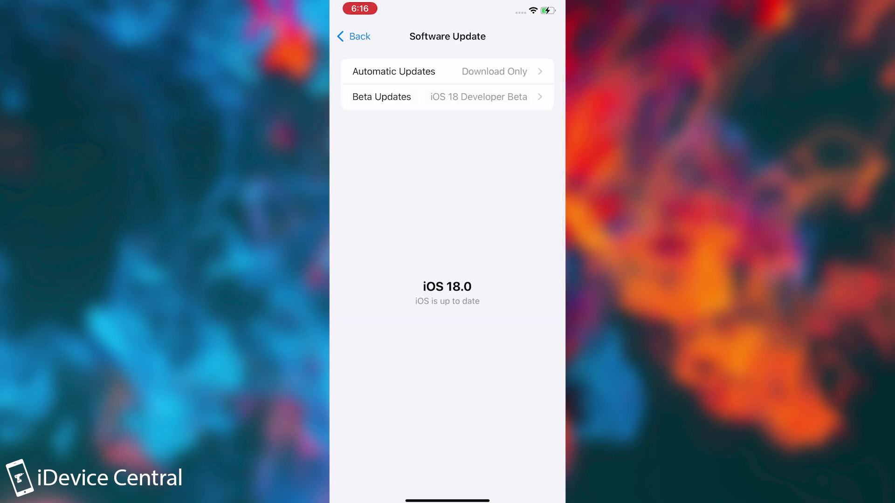
{"action": "left_click", "coordinate": [381, 96]}
{"action": "left_click_drag", "start_coordinate": [448, 499], "coordinate": [447, 315]}
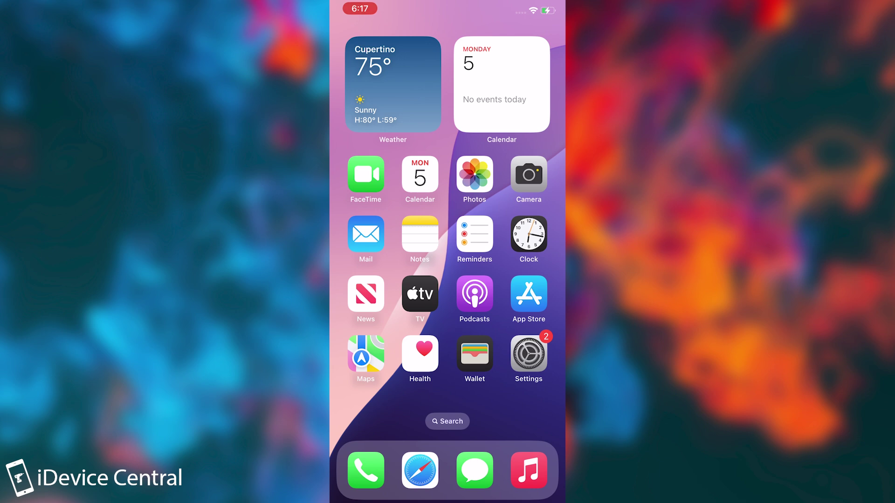
View Safari's settings with Google as search engine, then launch Safari on de.yahoo.com.
{"action": "left_click", "coordinate": [529, 354]}
{"action": "left_click", "coordinate": [354, 35]}
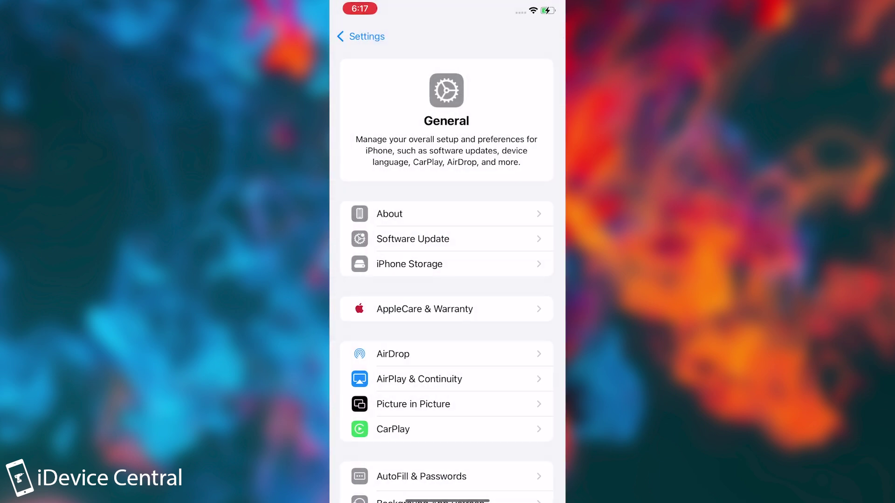
{"action": "left_click", "coordinate": [362, 36]}
{"action": "scroll", "coordinate": [448, 279], "scroll_direction": "down", "scroll_amount": 5}
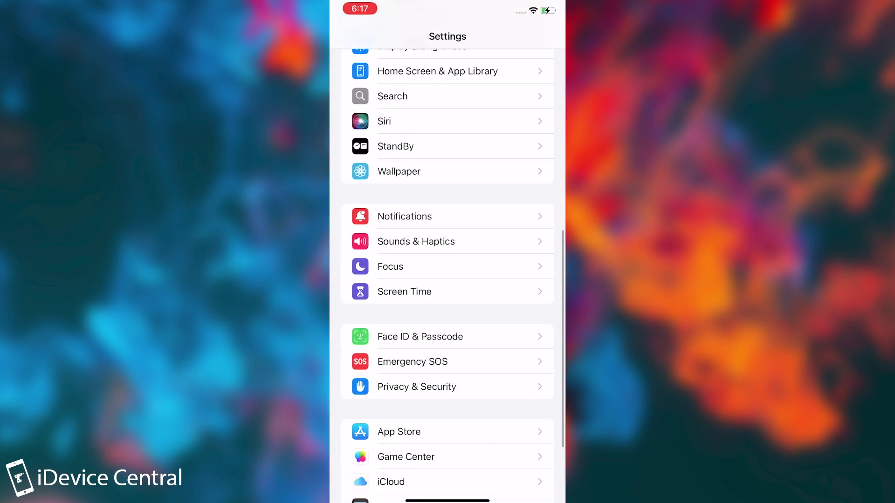
{"action": "scroll", "coordinate": [448, 279], "scroll_direction": "down", "scroll_amount": 2}
{"action": "left_click", "coordinate": [398, 463]}
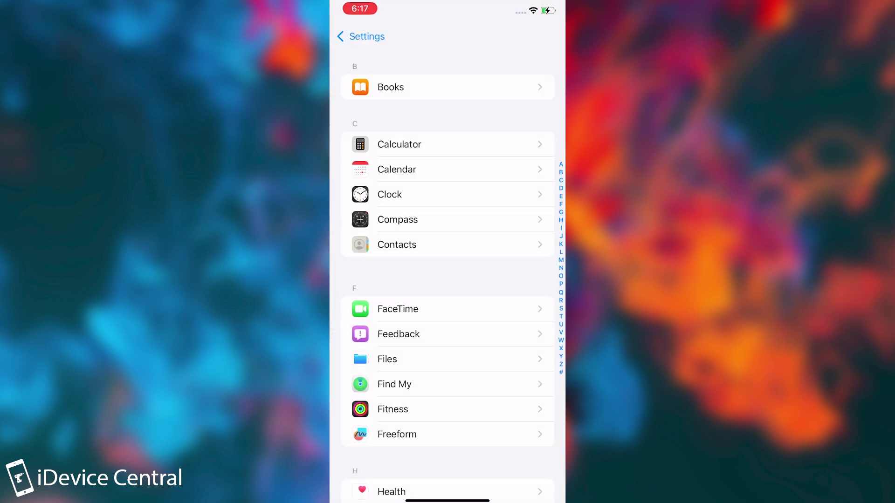
{"action": "scroll", "coordinate": [448, 279], "scroll_direction": "down", "scroll_amount": 4}
{"action": "scroll", "coordinate": [447, 280], "scroll_direction": "down", "scroll_amount": 5}
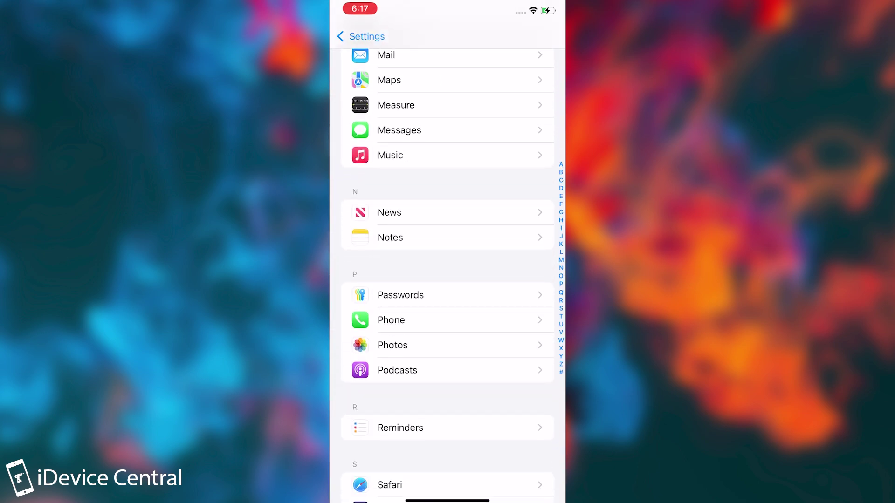
{"action": "scroll", "coordinate": [448, 280], "scroll_direction": "down", "scroll_amount": 3}
{"action": "left_click", "coordinate": [390, 349]}
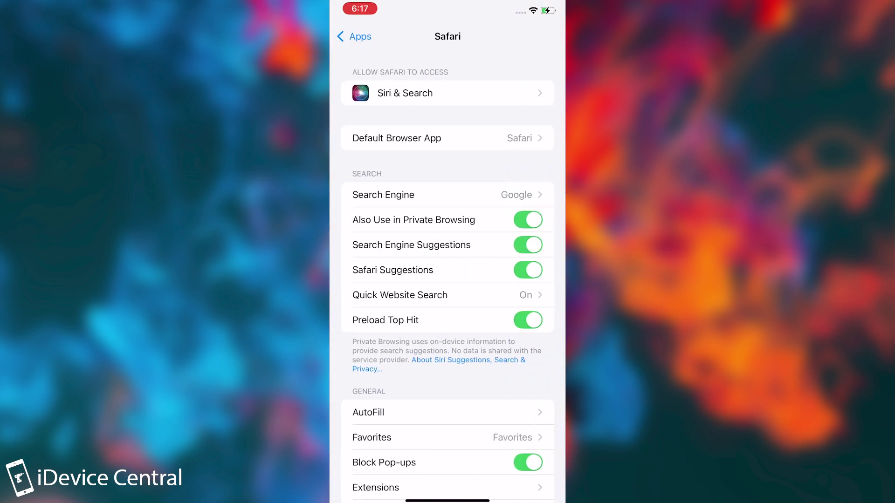
{"action": "left_click_drag", "start_coordinate": [448, 500], "coordinate": [448, 335]}
{"action": "left_click", "coordinate": [420, 465]}
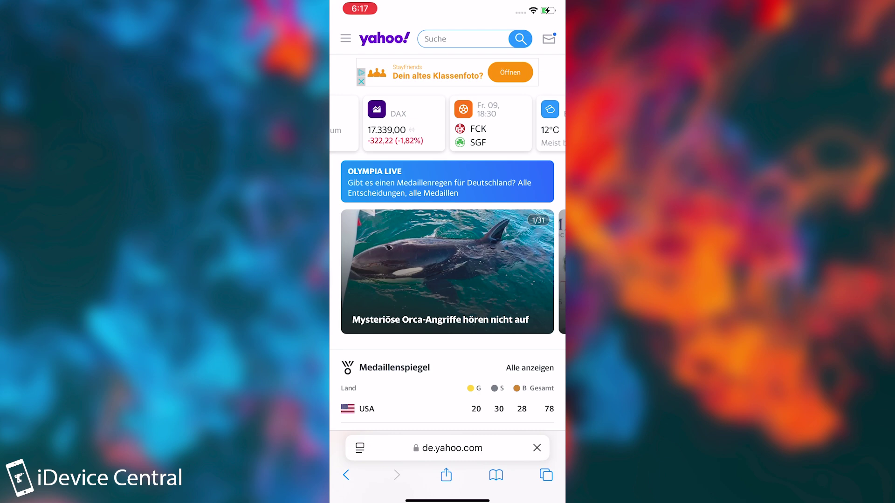
{"action": "scroll", "coordinate": [448, 252], "scroll_direction": "down", "scroll_amount": 5}
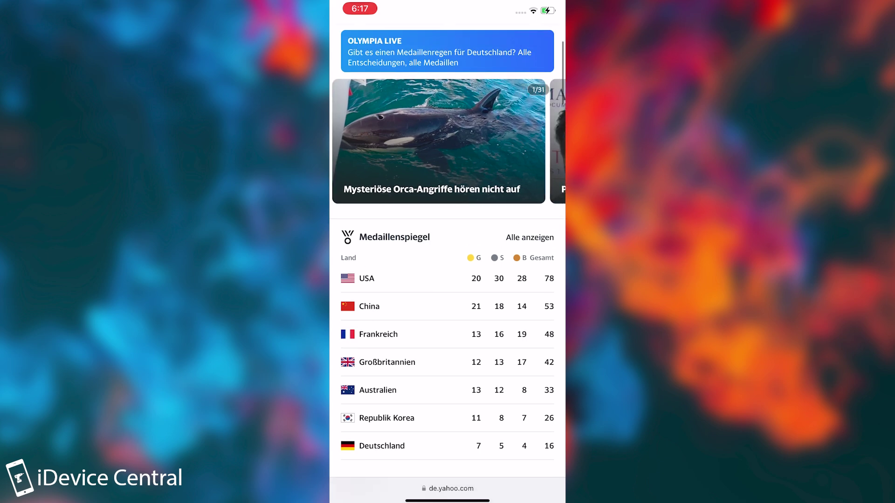
{"action": "scroll", "coordinate": [448, 252], "scroll_direction": "down", "scroll_amount": 5}
{"action": "scroll", "coordinate": [447, 252], "scroll_direction": "up", "scroll_amount": 8}
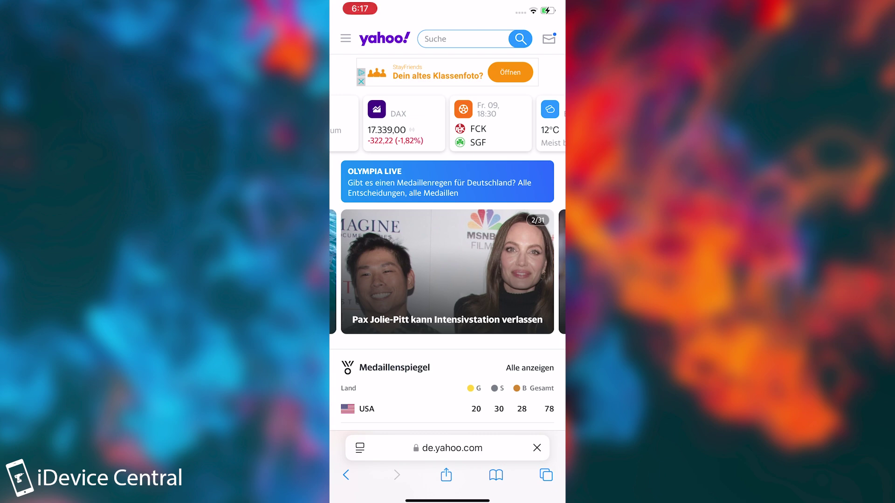
Open the page options menu over the loaded German Yahoo homepage.
{"action": "left_click", "coordinate": [360, 448]}
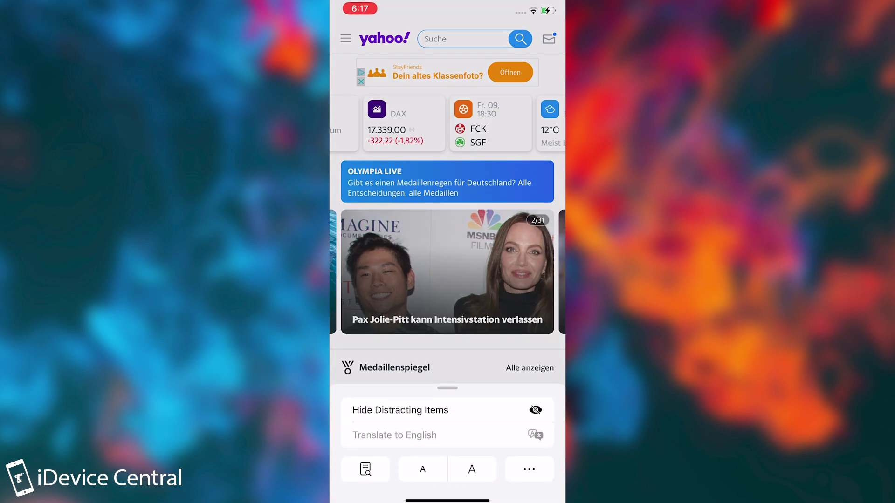
Use Hide Distracting Items to remove the Disney ad banner and news photo carousel.
{"action": "left_click", "coordinate": [400, 410]}
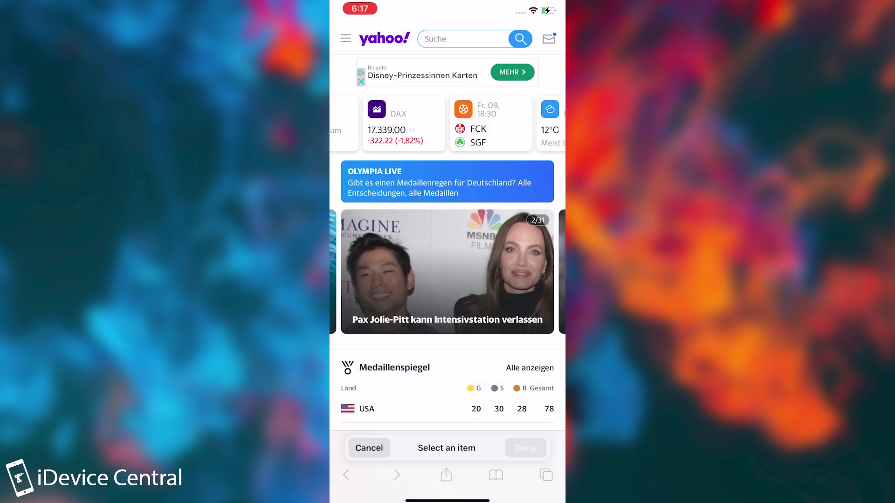
{"action": "left_click", "coordinate": [447, 72]}
{"action": "left_click", "coordinate": [446, 72]}
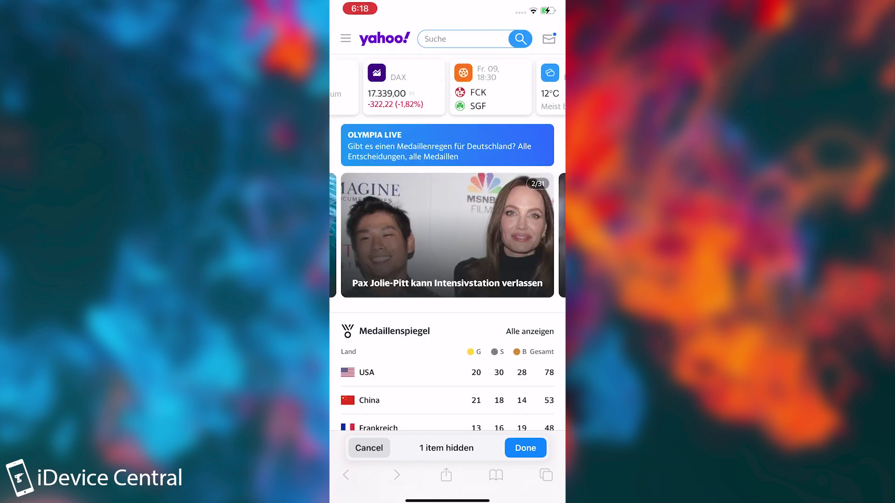
{"action": "left_click", "coordinate": [447, 238]}
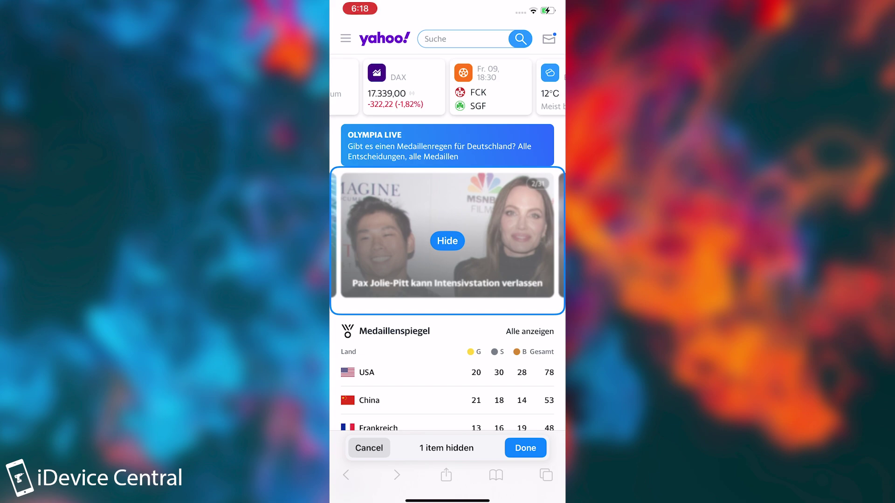
{"action": "left_click", "coordinate": [448, 241]}
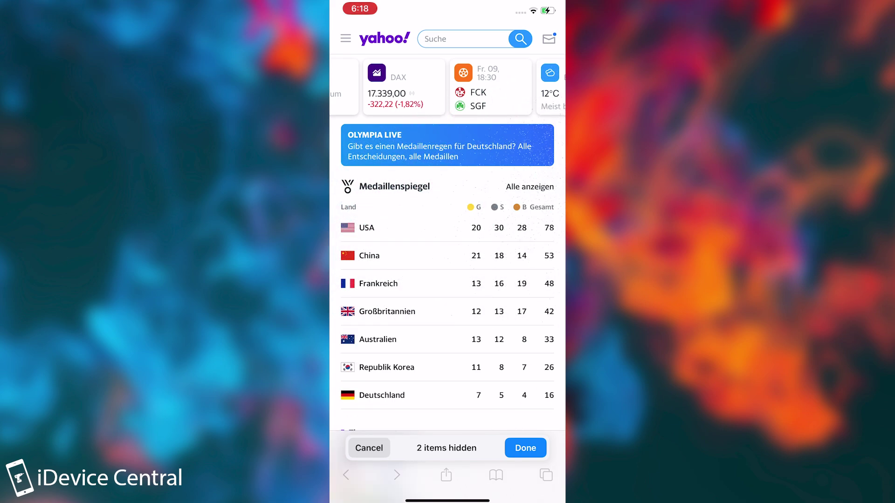
{"action": "left_click", "coordinate": [525, 449]}
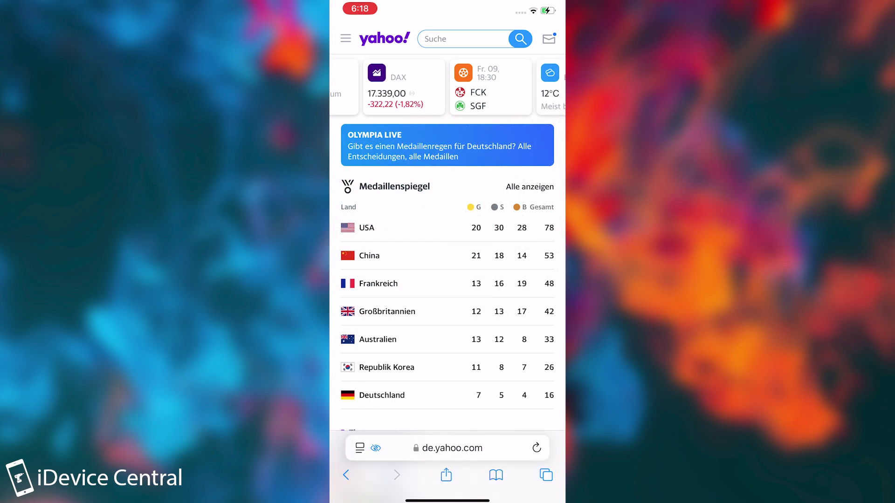
{"action": "scroll", "coordinate": [447, 280], "scroll_direction": "down", "scroll_amount": 5}
{"action": "scroll", "coordinate": [448, 279], "scroll_direction": "down", "scroll_amount": 5}
{"action": "scroll", "coordinate": [448, 280], "scroll_direction": "up", "scroll_amount": 10}
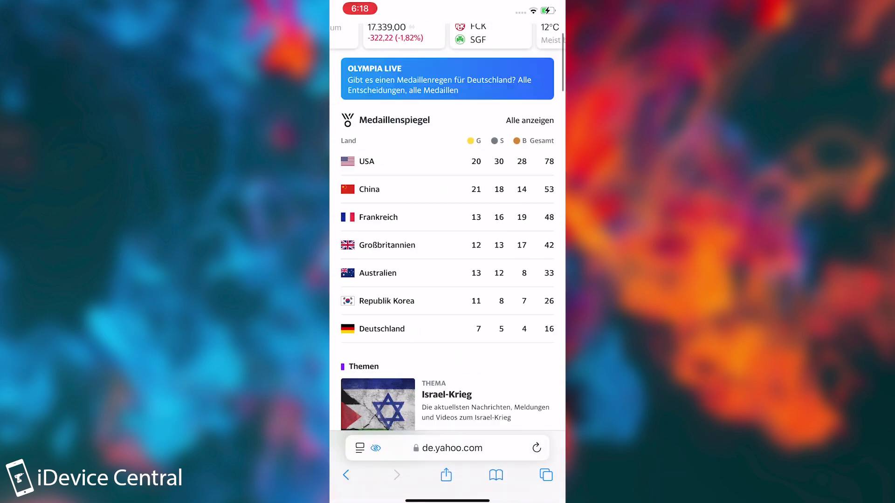
Re-enter hiding mode and remove the Olympia Live banner and Medaillenspiegel medal table.
{"action": "left_click", "coordinate": [359, 448]}
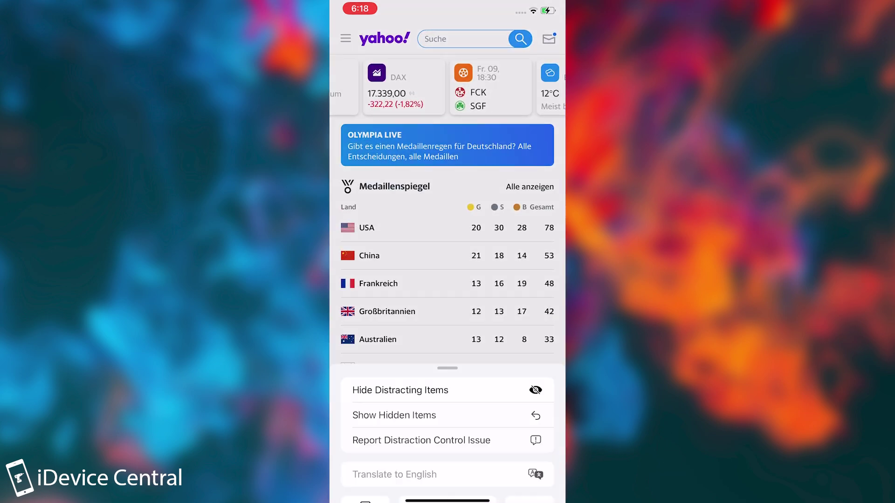
{"action": "left_click", "coordinate": [400, 349]}
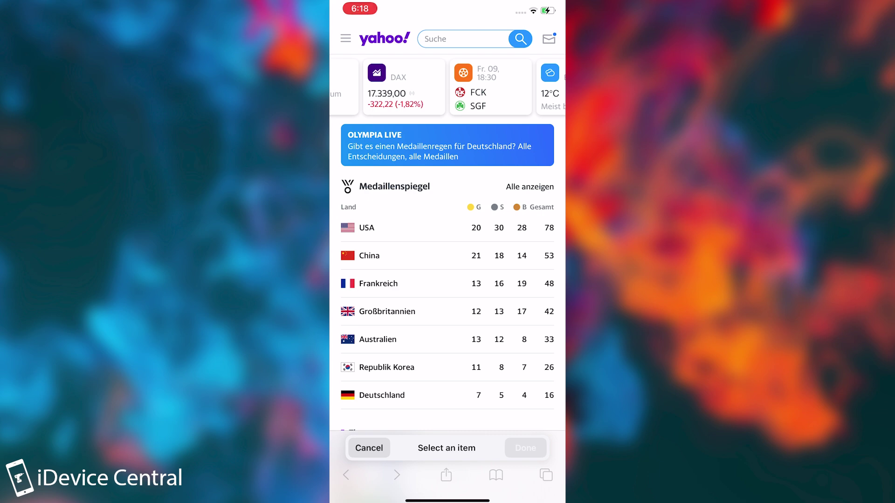
{"action": "left_click", "coordinate": [447, 146]}
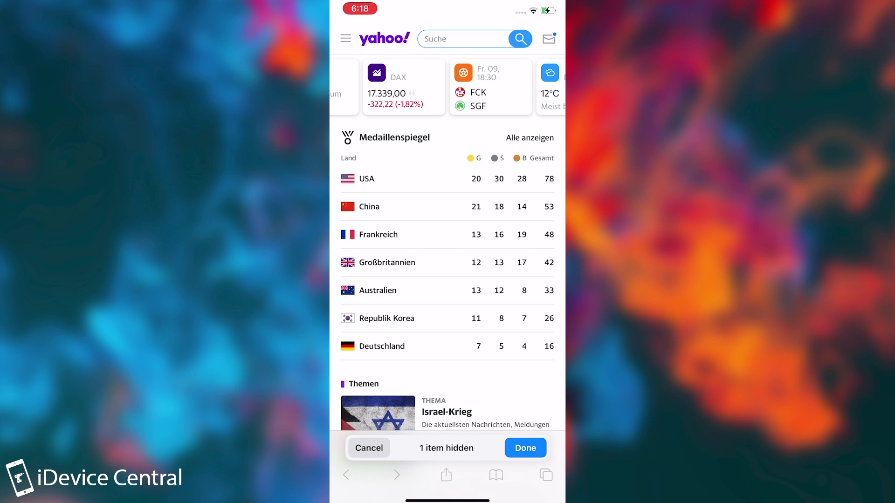
{"action": "left_click", "coordinate": [448, 244]}
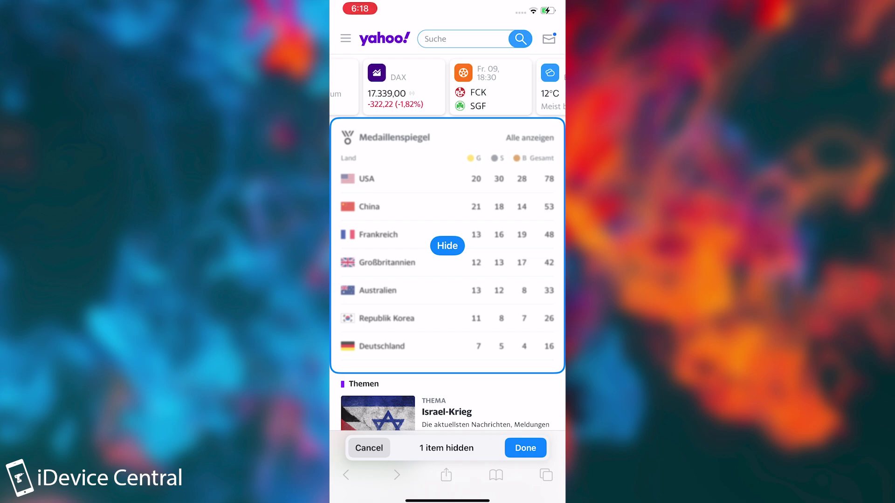
{"action": "left_click", "coordinate": [448, 245]}
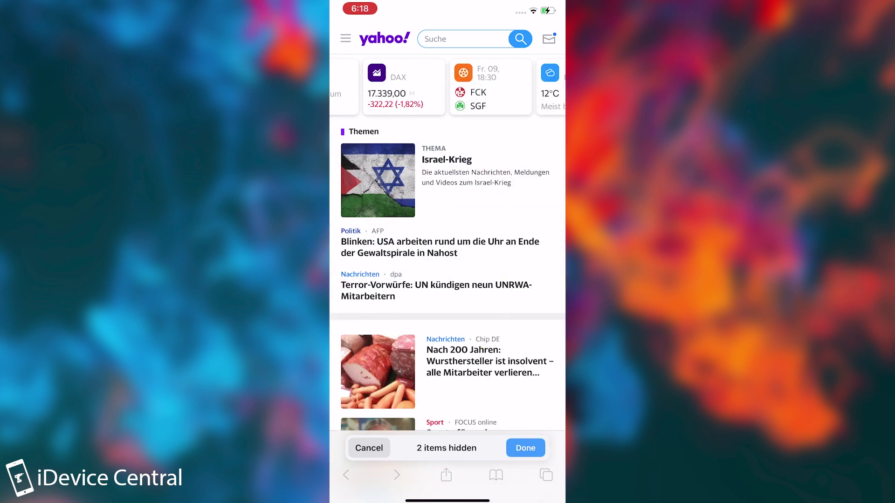
{"action": "left_click", "coordinate": [525, 448]}
{"action": "scroll", "coordinate": [448, 280], "scroll_direction": "down", "scroll_amount": 10}
{"action": "scroll", "coordinate": [447, 280], "scroll_direction": "down", "scroll_amount": 10}
{"action": "scroll", "coordinate": [447, 280], "scroll_direction": "down", "scroll_amount": 10}
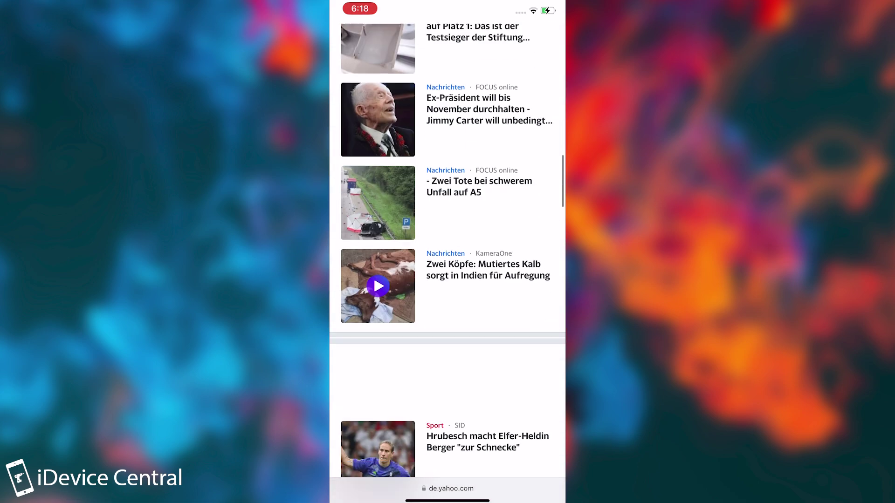
{"action": "scroll", "coordinate": [448, 280], "scroll_direction": "up", "scroll_amount": 5}
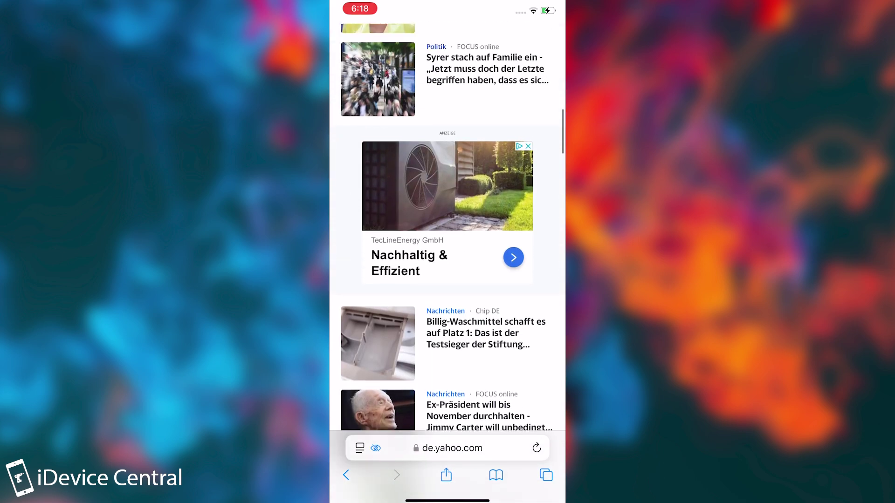
{"action": "left_click", "coordinate": [359, 448]}
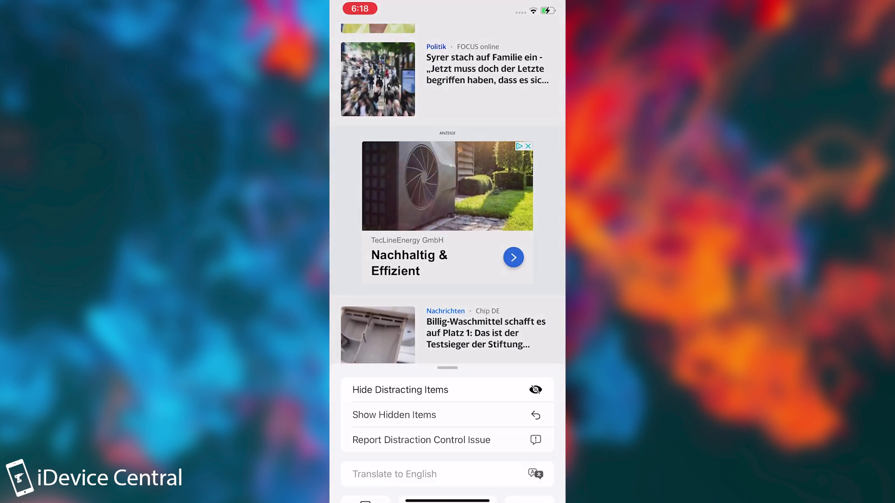
{"action": "left_click", "coordinate": [400, 350]}
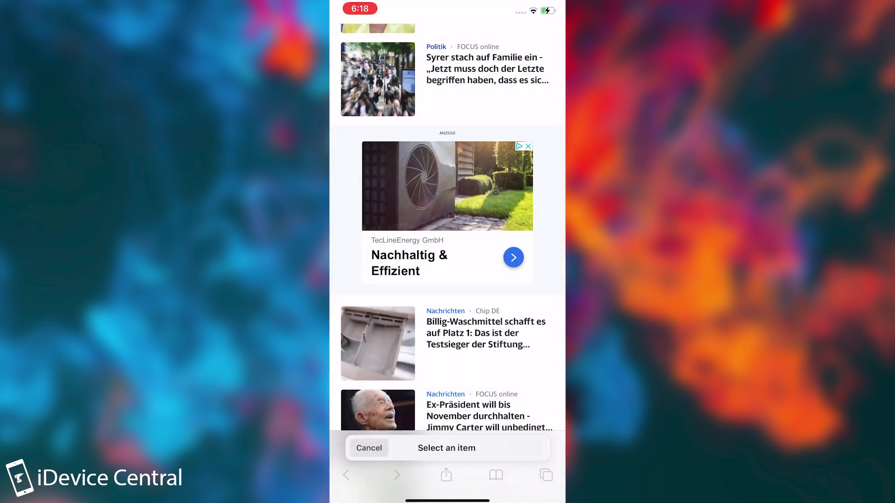
{"action": "left_click", "coordinate": [448, 210]}
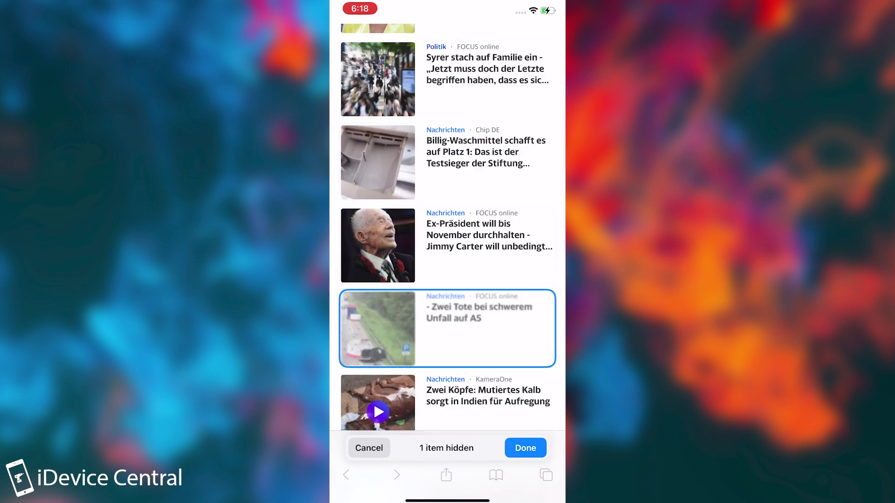
{"action": "left_click", "coordinate": [447, 402]}
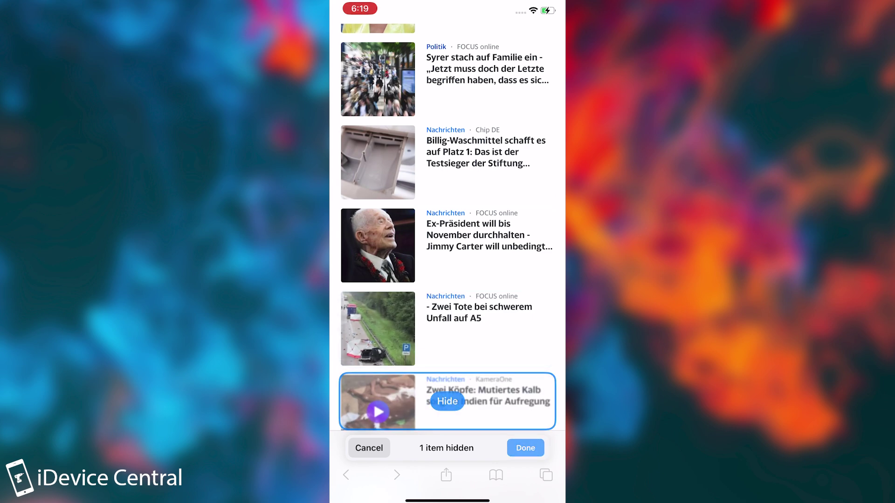
{"action": "left_click", "coordinate": [369, 448]}
{"action": "scroll", "coordinate": [448, 280], "scroll_direction": "down", "scroll_amount": 2}
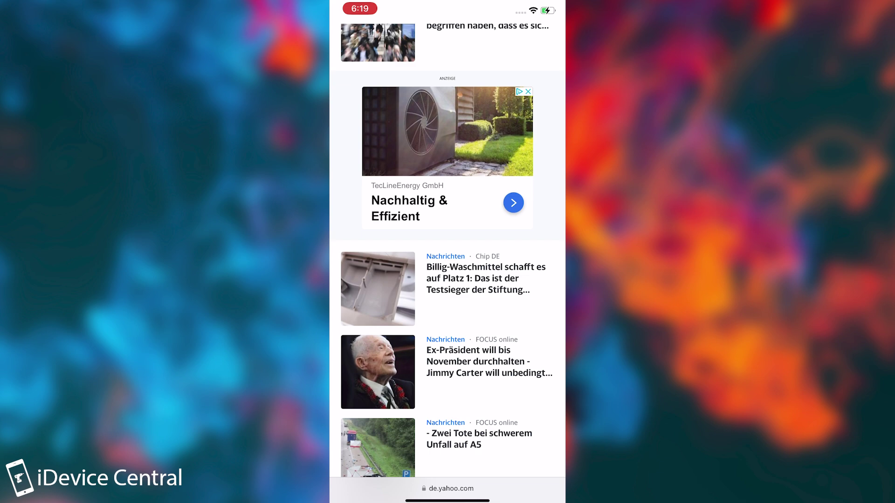
{"action": "scroll", "coordinate": [448, 279], "scroll_direction": "down", "scroll_amount": 2}
{"action": "scroll", "coordinate": [448, 280], "scroll_direction": "up", "scroll_amount": 5}
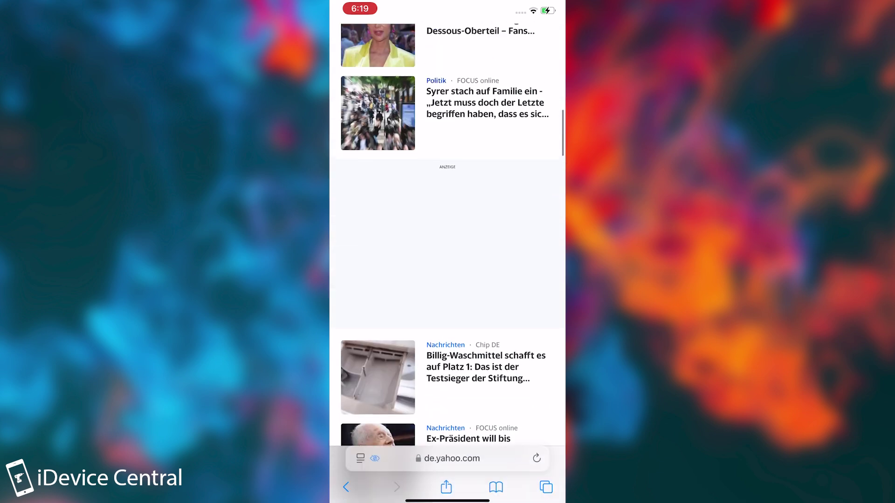
{"action": "scroll", "coordinate": [448, 280], "scroll_direction": "up", "scroll_amount": 3}
{"action": "scroll", "coordinate": [448, 280], "scroll_direction": "up", "scroll_amount": 10}
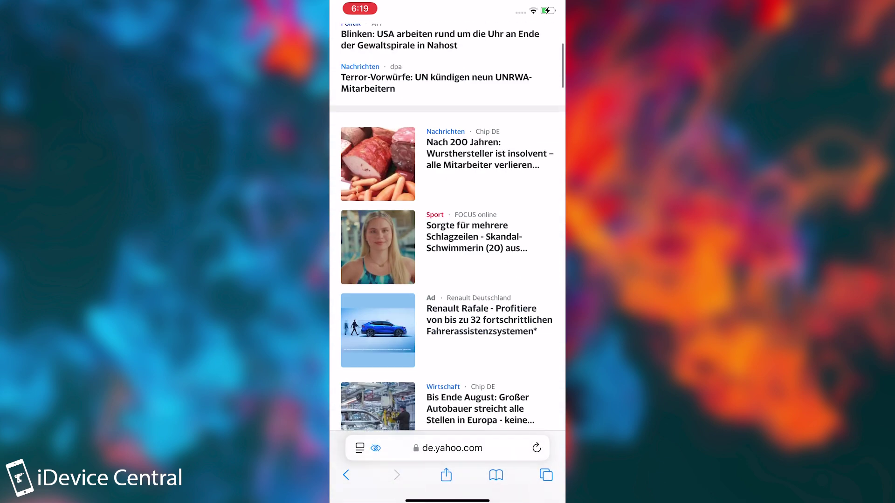
Restore all hidden Yahoo items with Show Hidden Items, then return to the home screen.
{"action": "left_click", "coordinate": [359, 447]}
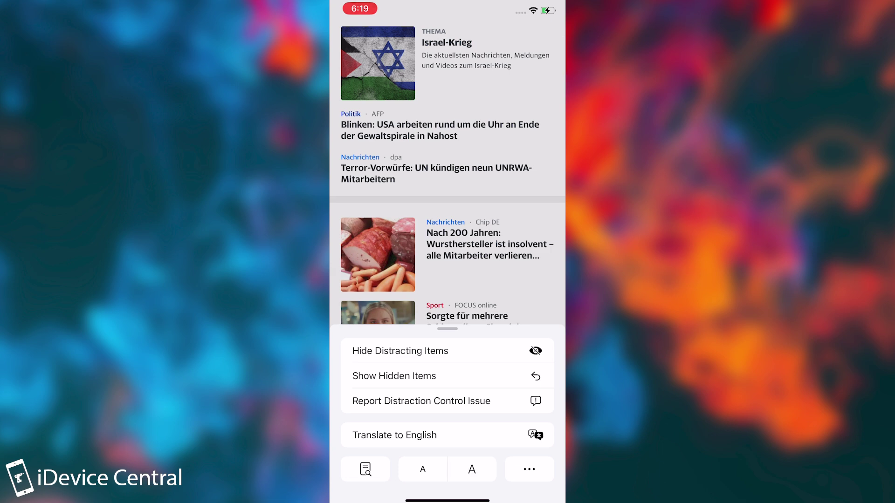
{"action": "left_click", "coordinate": [394, 376]}
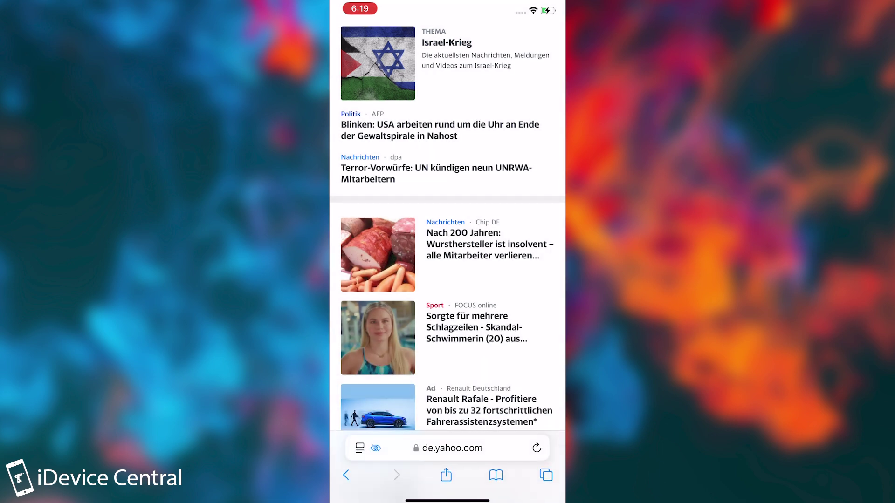
{"action": "left_click", "coordinate": [486, 285]}
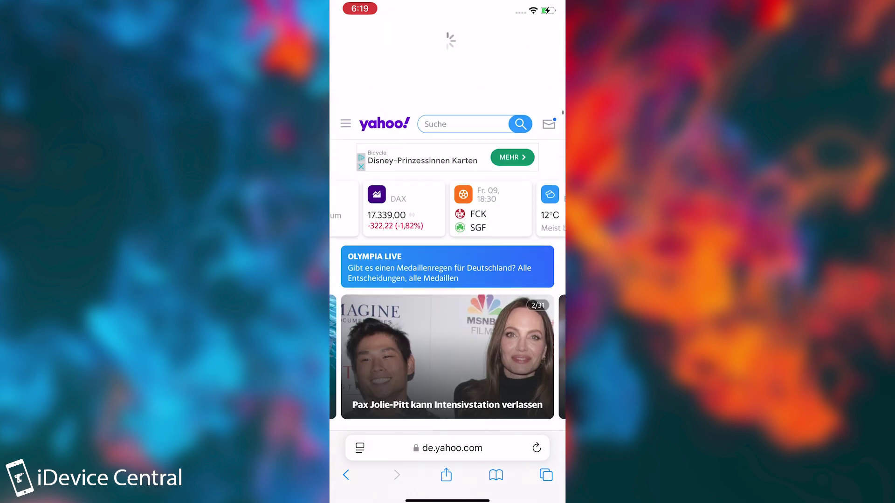
{"action": "scroll", "coordinate": [448, 279], "scroll_direction": "down", "scroll_amount": 10}
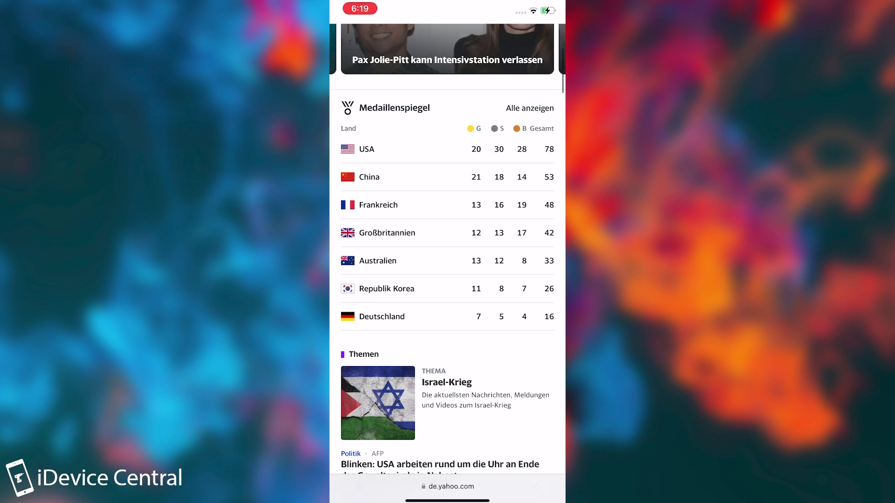
{"action": "scroll", "coordinate": [448, 279], "scroll_direction": "down", "scroll_amount": 10}
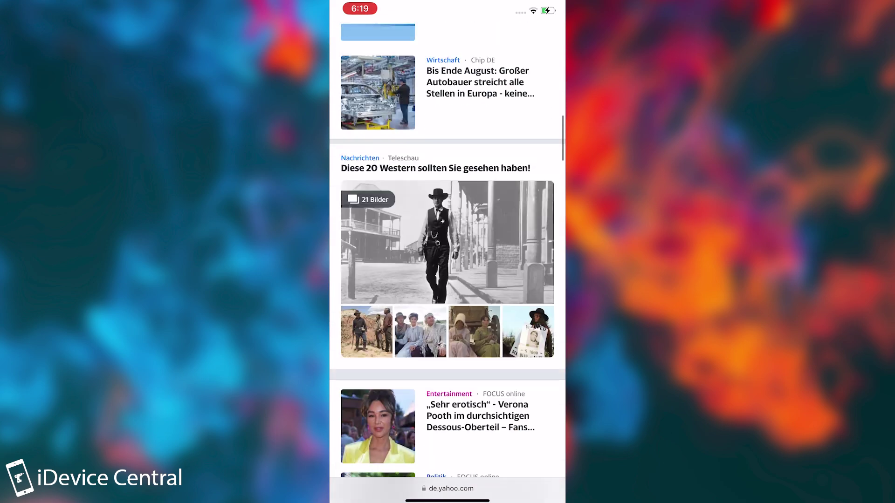
{"action": "scroll", "coordinate": [447, 280], "scroll_direction": "down", "scroll_amount": 8}
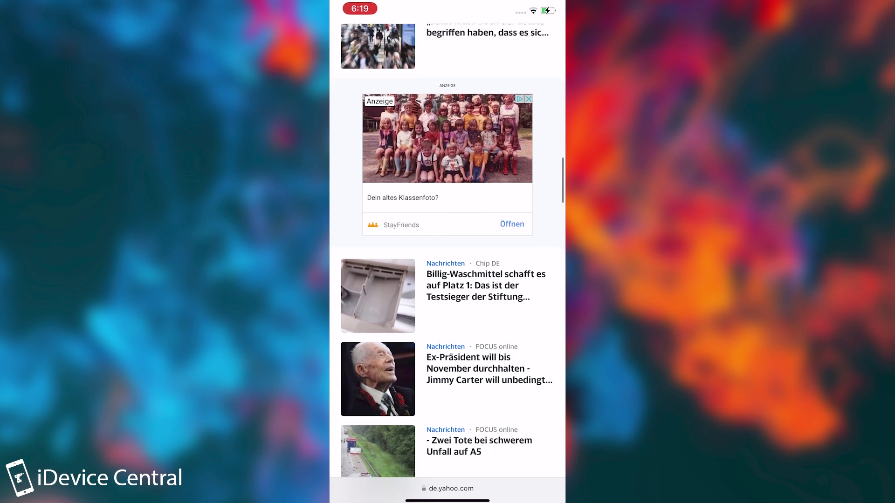
{"action": "left_click_drag", "start_coordinate": [448, 499], "coordinate": [448, 314]}
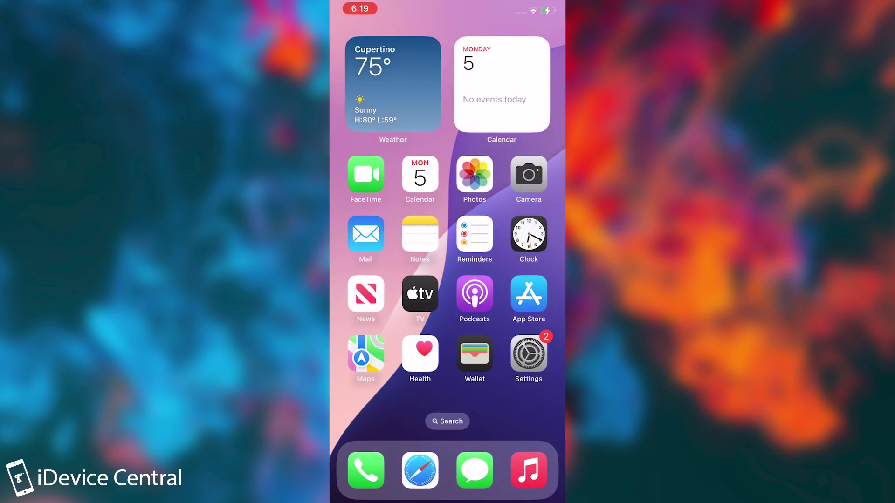